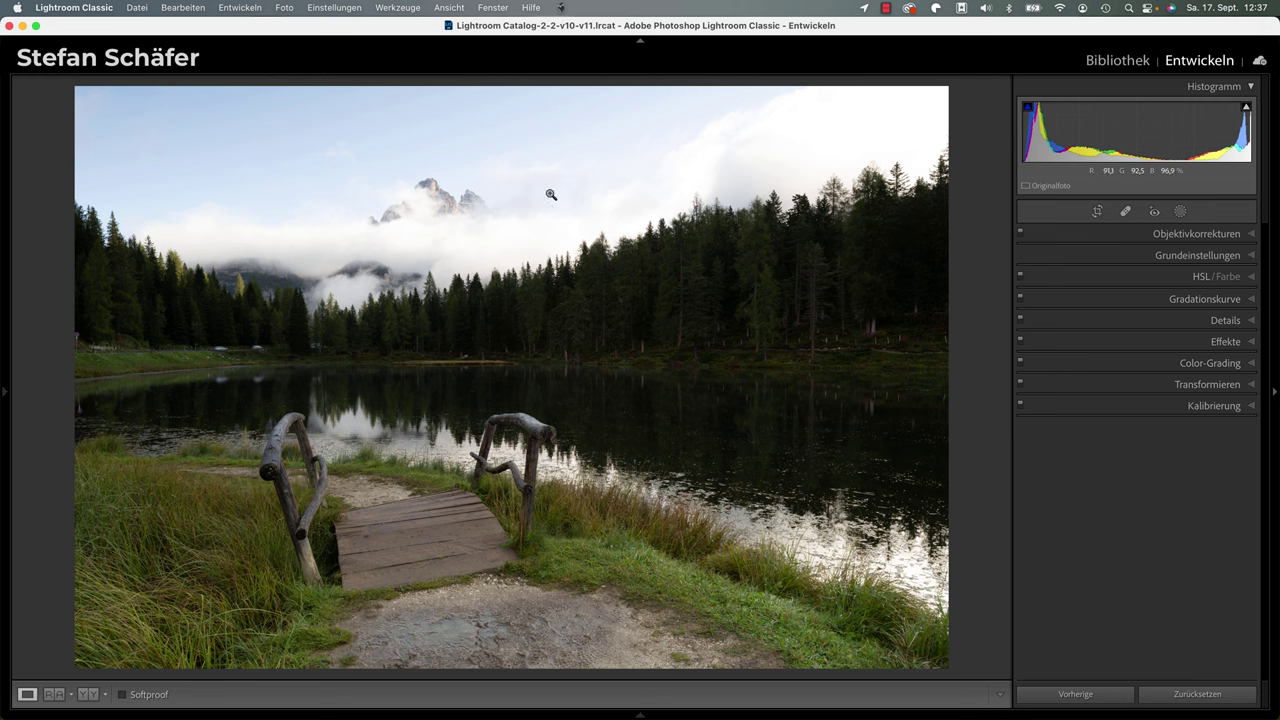
# Step: In the Basic panel, try Highlights at -66 on the sky, then return it to 0
pyautogui.click(1136, 256)
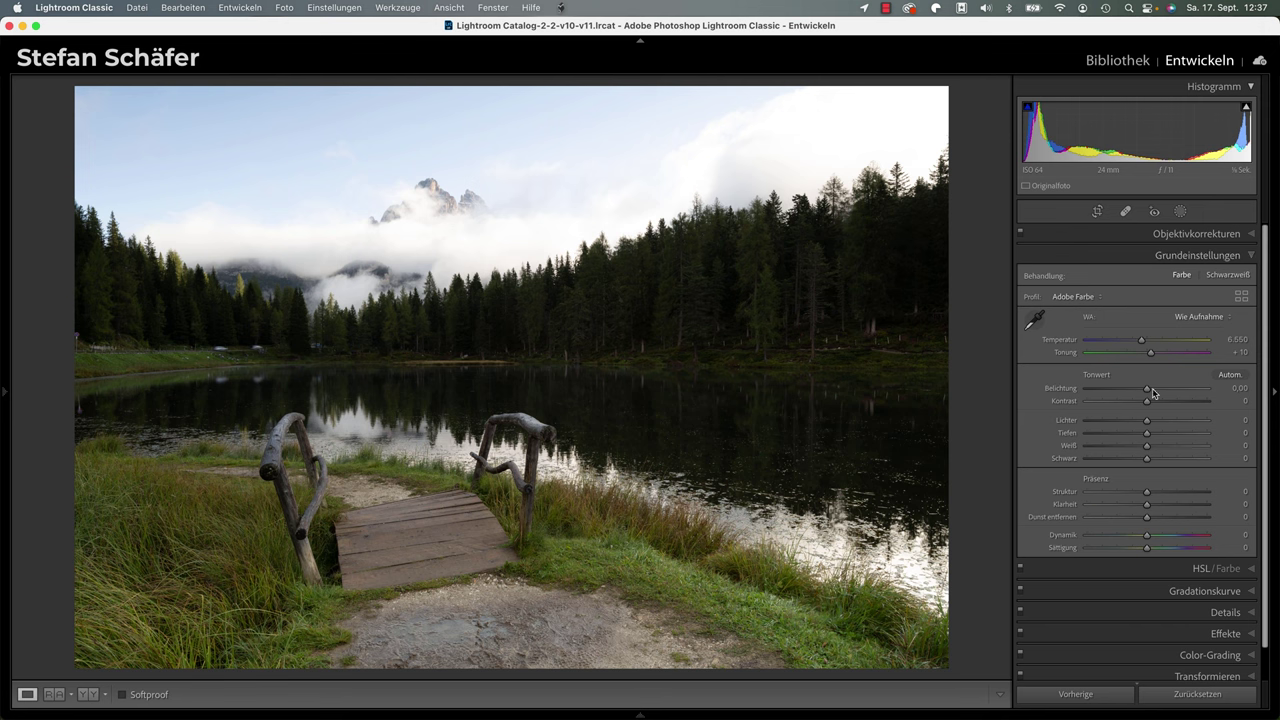
pyautogui.moveTo(1147, 421); pyautogui.dragTo(1107, 421)
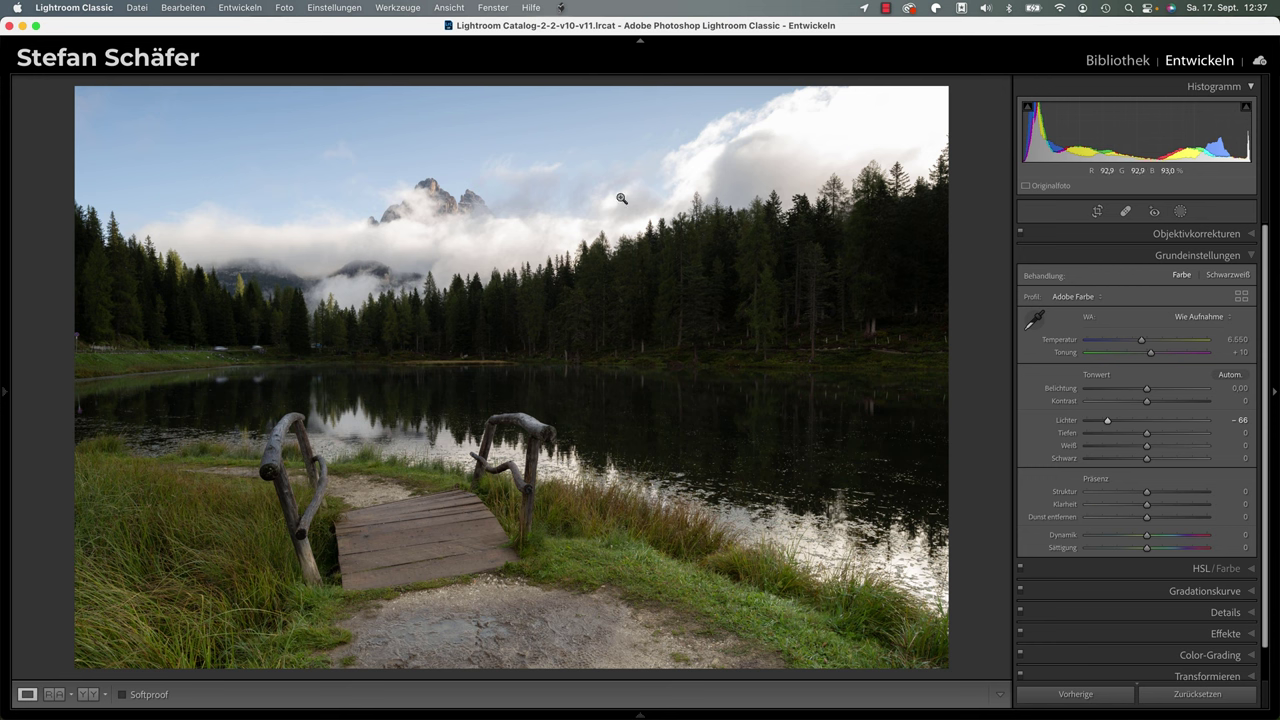
pyautogui.moveTo(1107, 420); pyautogui.dragTo(1147, 421)
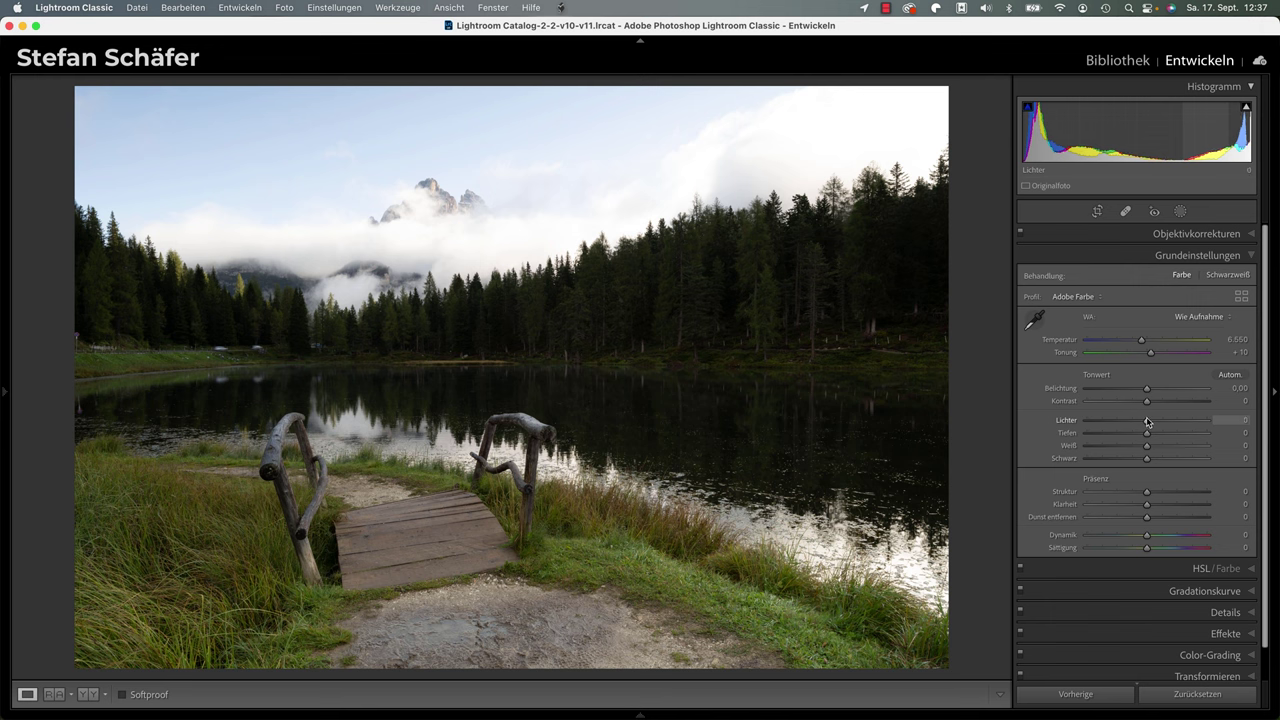
# Step: In the HSL/Colour panel, lower Blue luminance to about -50 to deepen the sky
pyautogui.click(1191, 569)
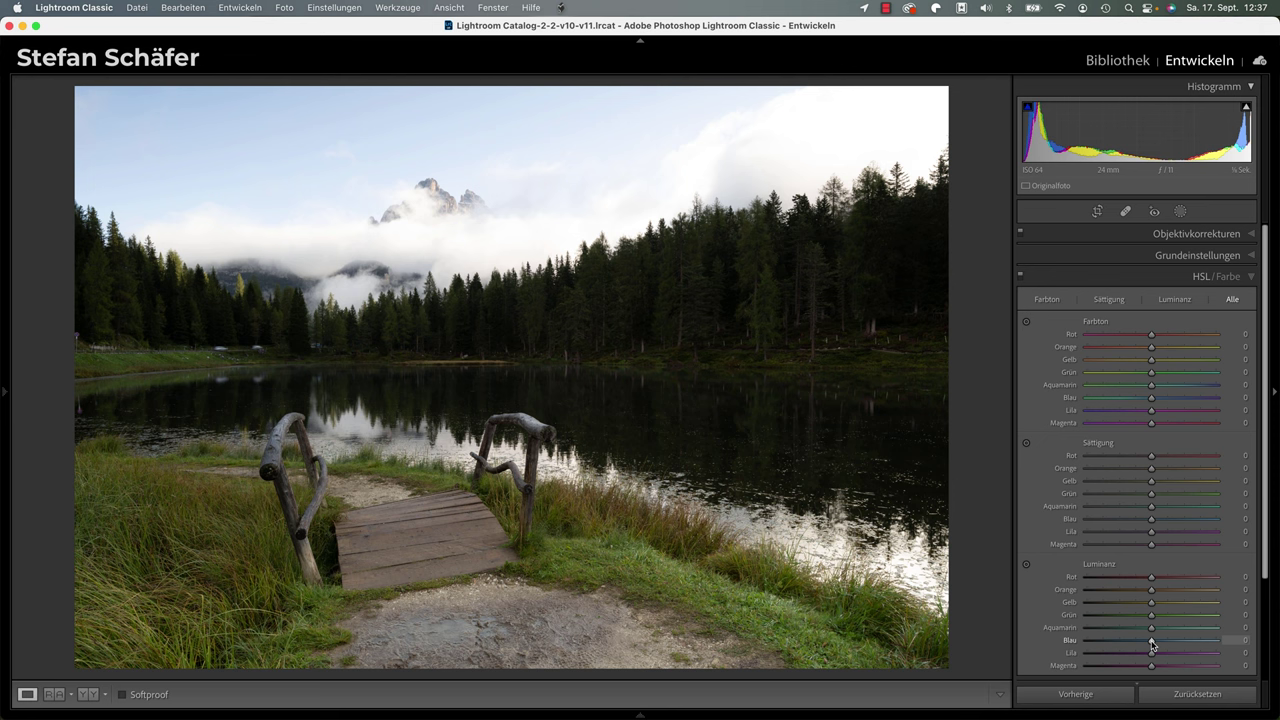
pyautogui.moveTo(1150, 645); pyautogui.dragTo(1120, 646)
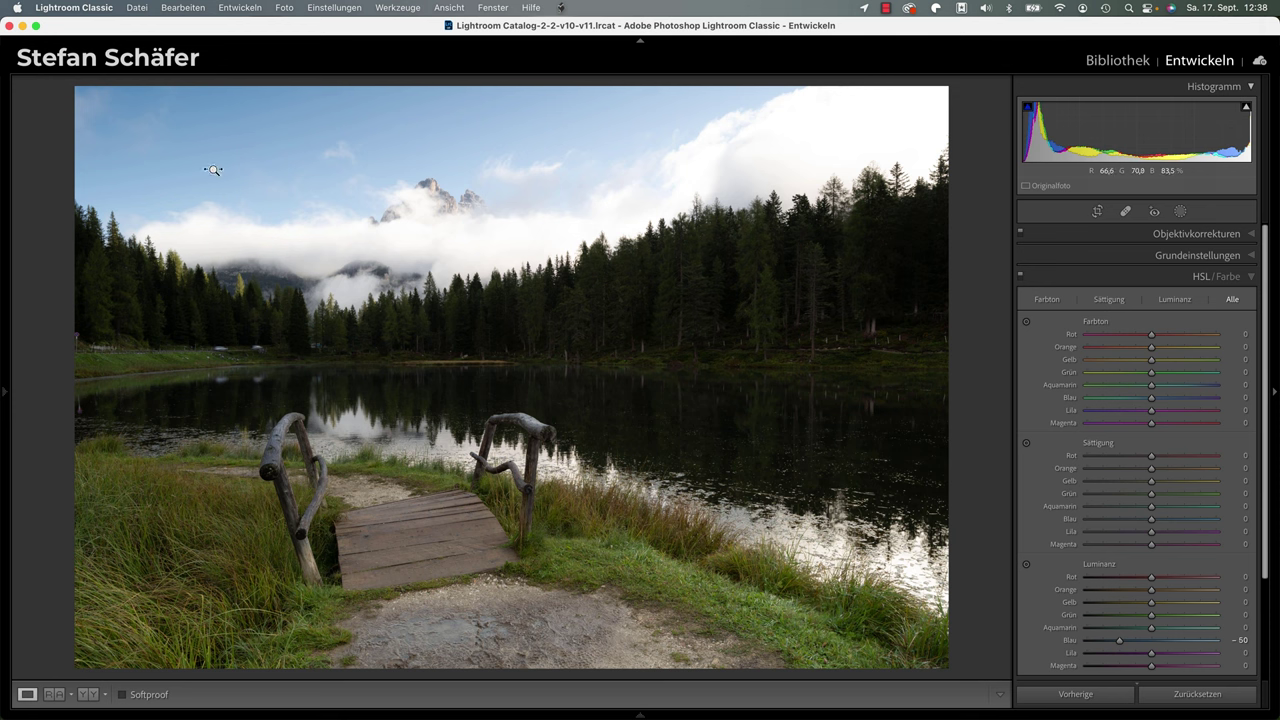
pyautogui.press('\\')
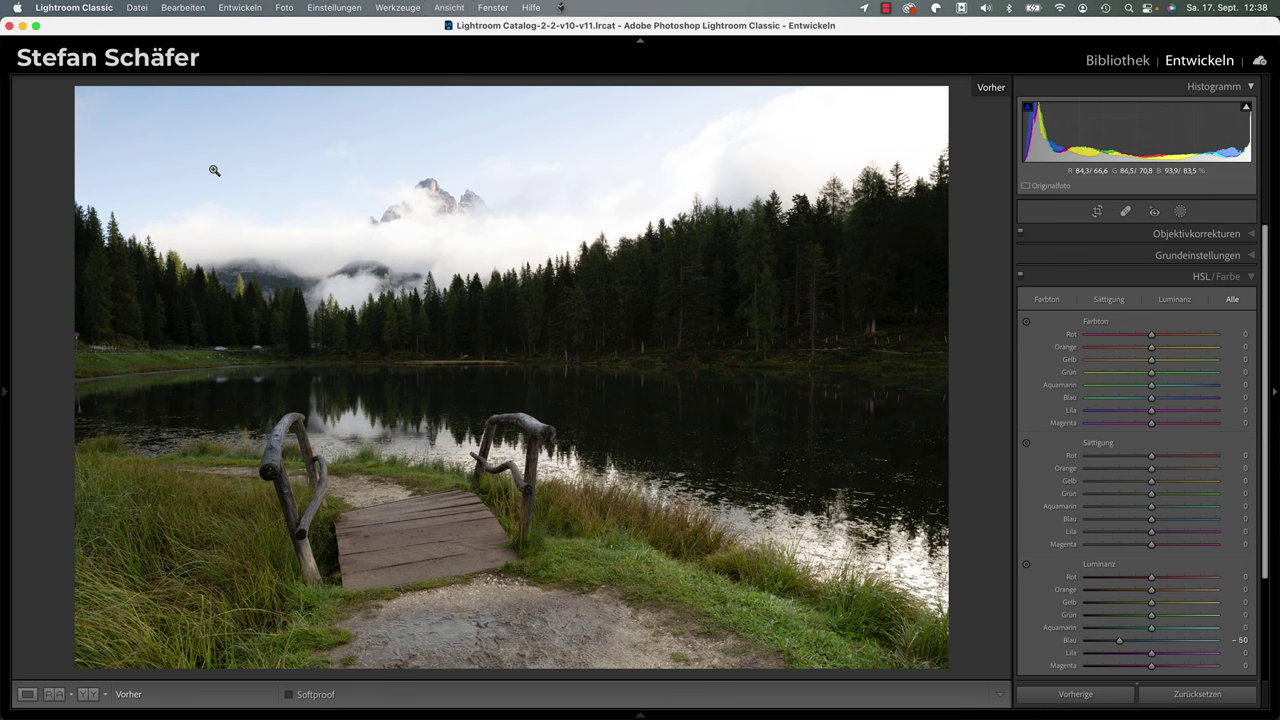
pyautogui.press('\\')
pyautogui.press('\\')
pyautogui.press('\\')
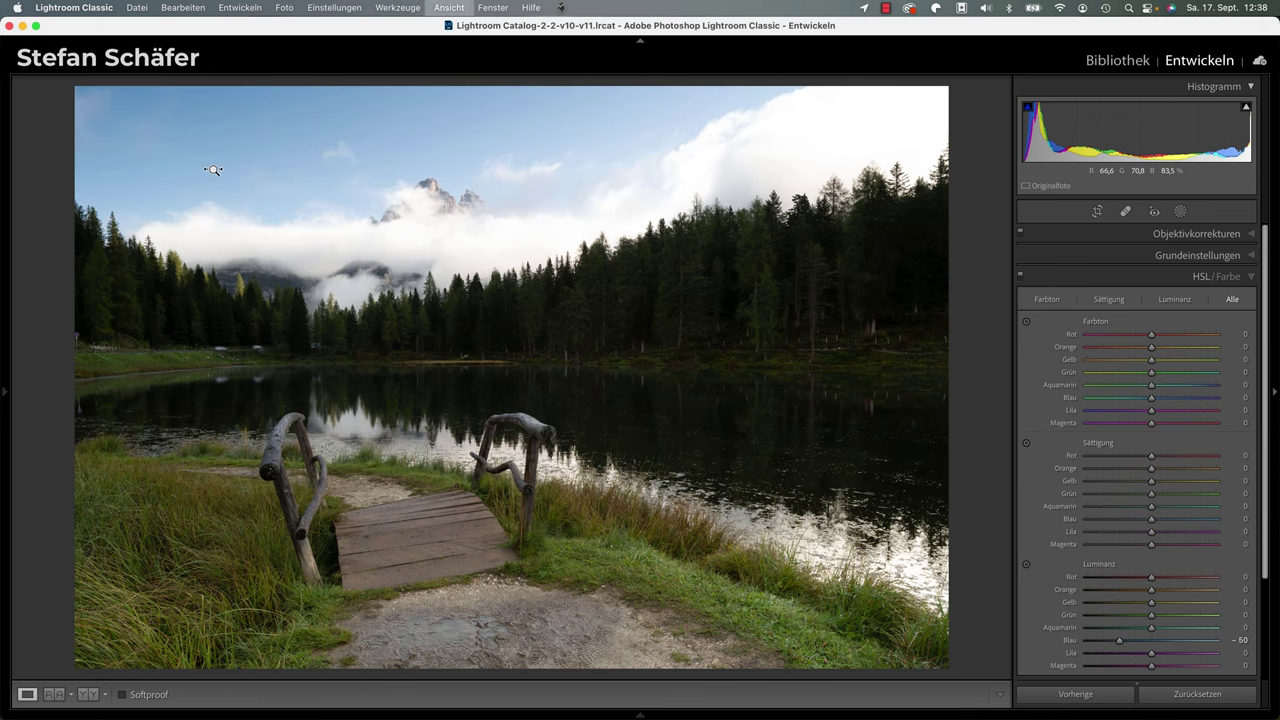
pyautogui.press('\\')
pyautogui.press('\\')
pyautogui.press('\\')
pyautogui.press('\\')
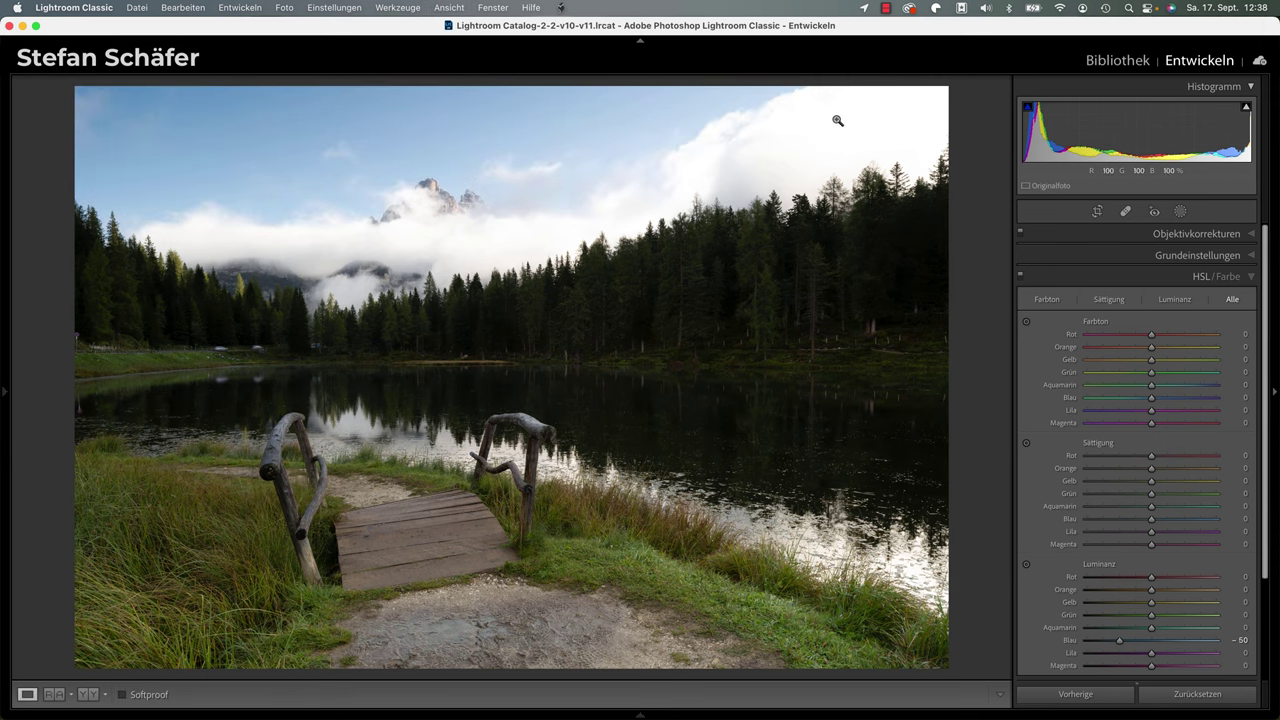
pyautogui.press('\\')
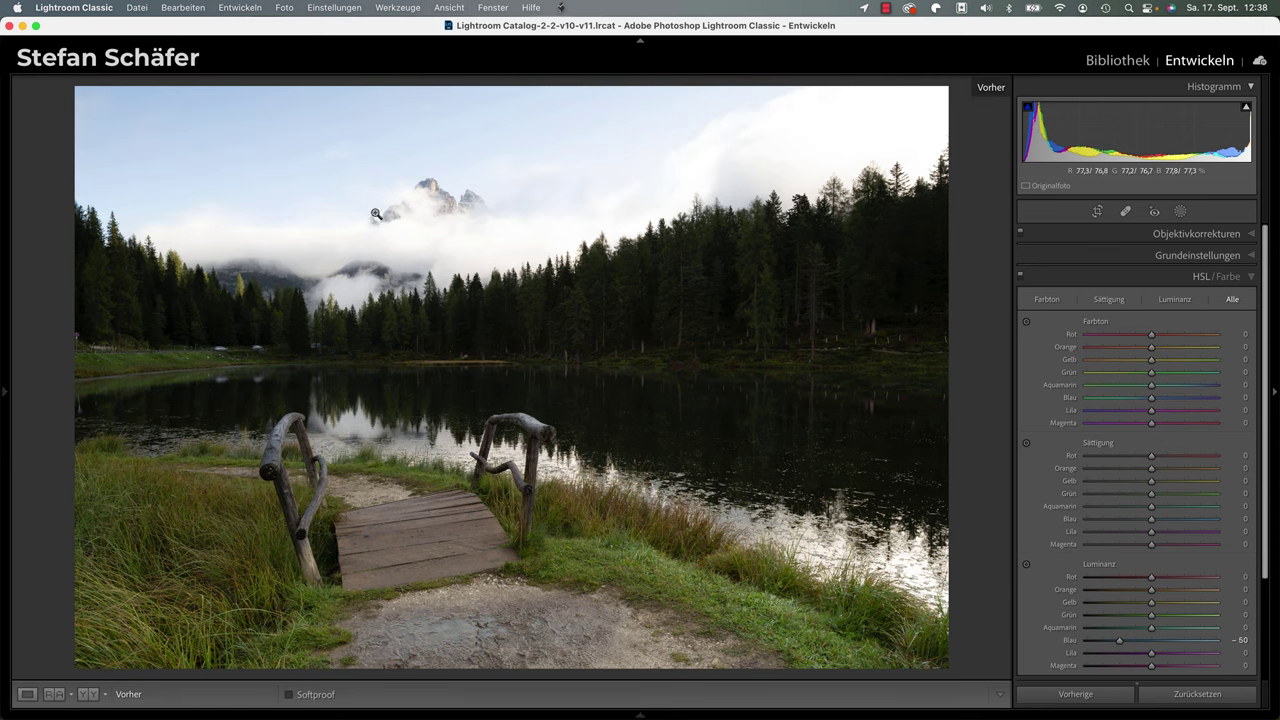
pyautogui.press('\\')
pyautogui.press('\\')
pyautogui.press('\\')
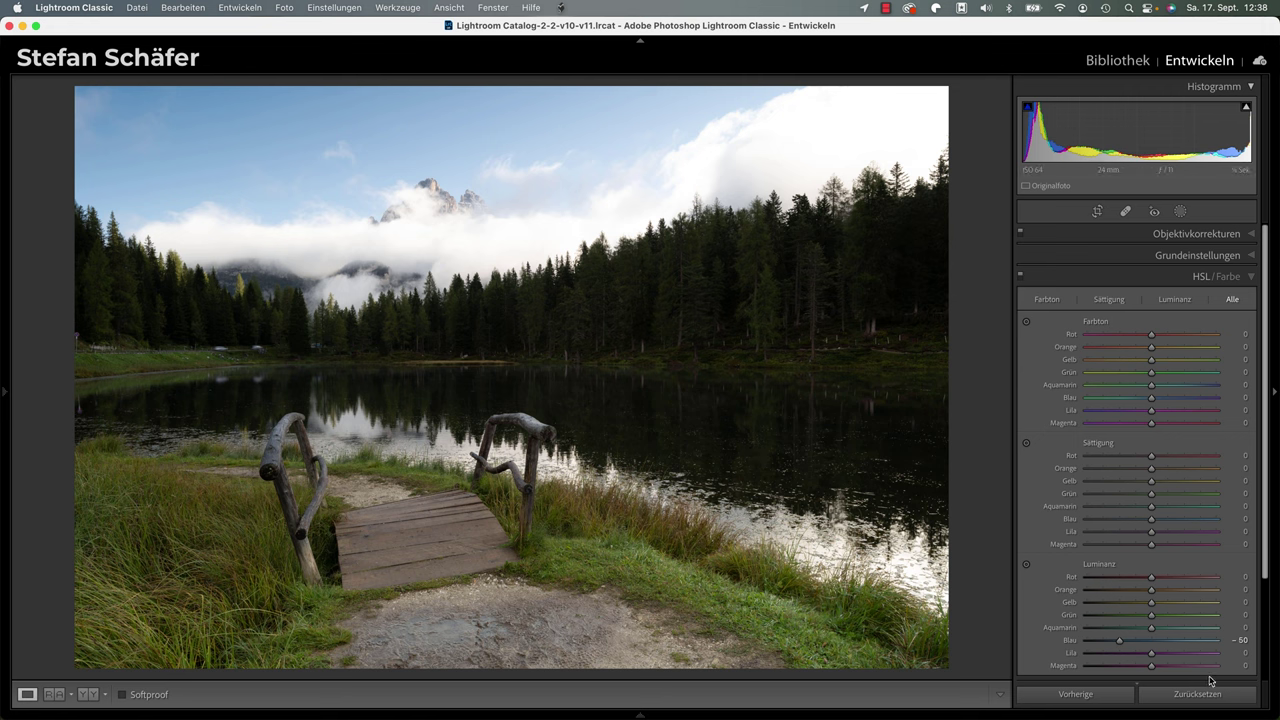
# Step: Reset Blue luminance to 0 and add a Select Sky mask as Mask 1
pyautogui.click(1150, 641)
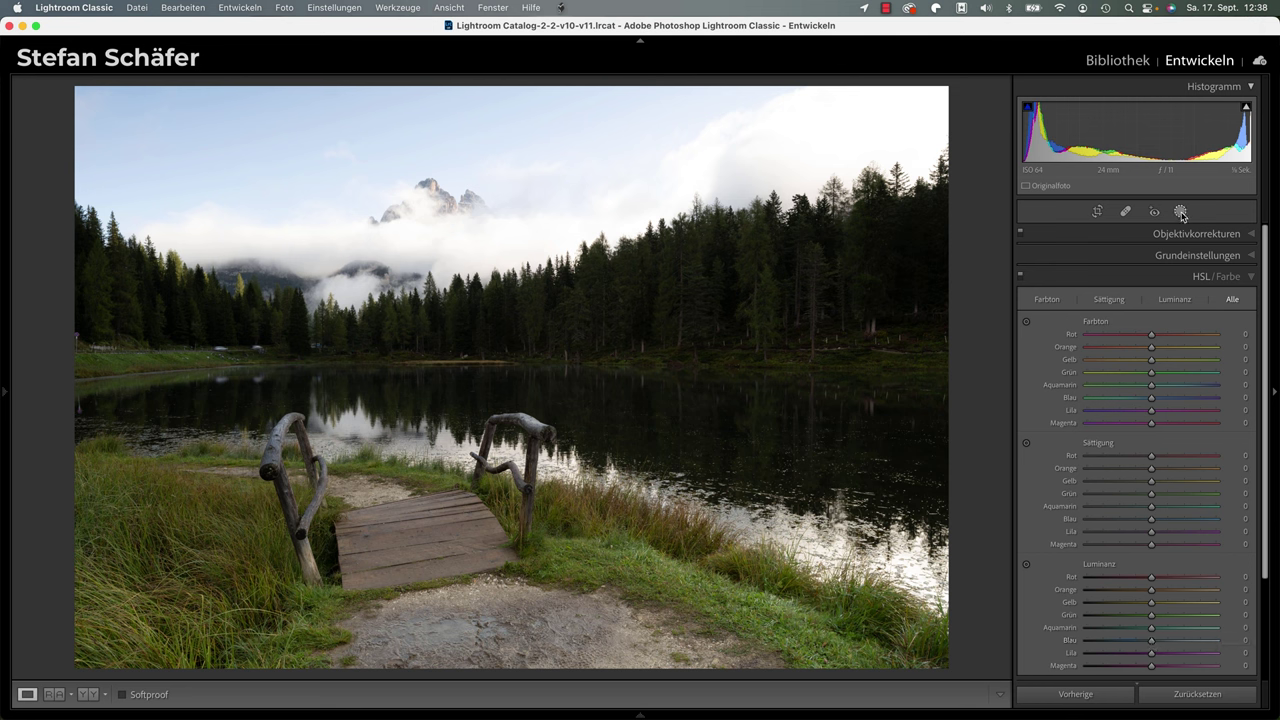
pyautogui.click(1181, 213)
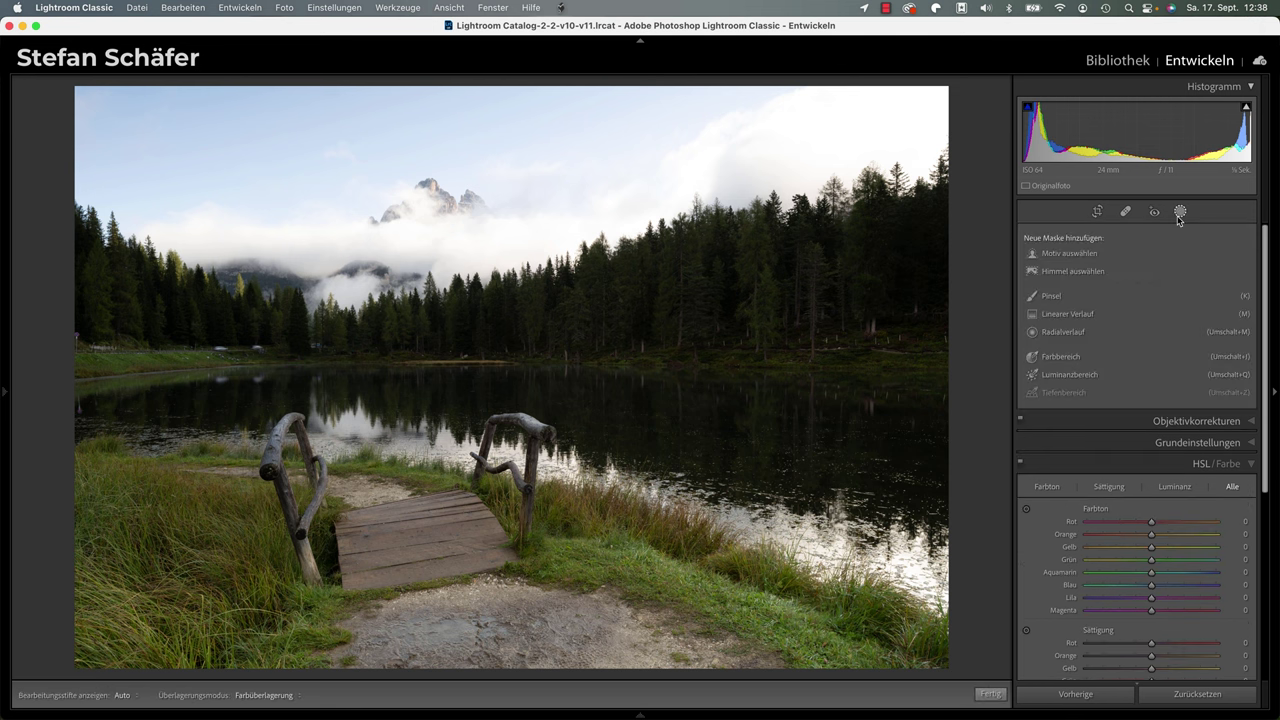
pyautogui.click(1069, 274)
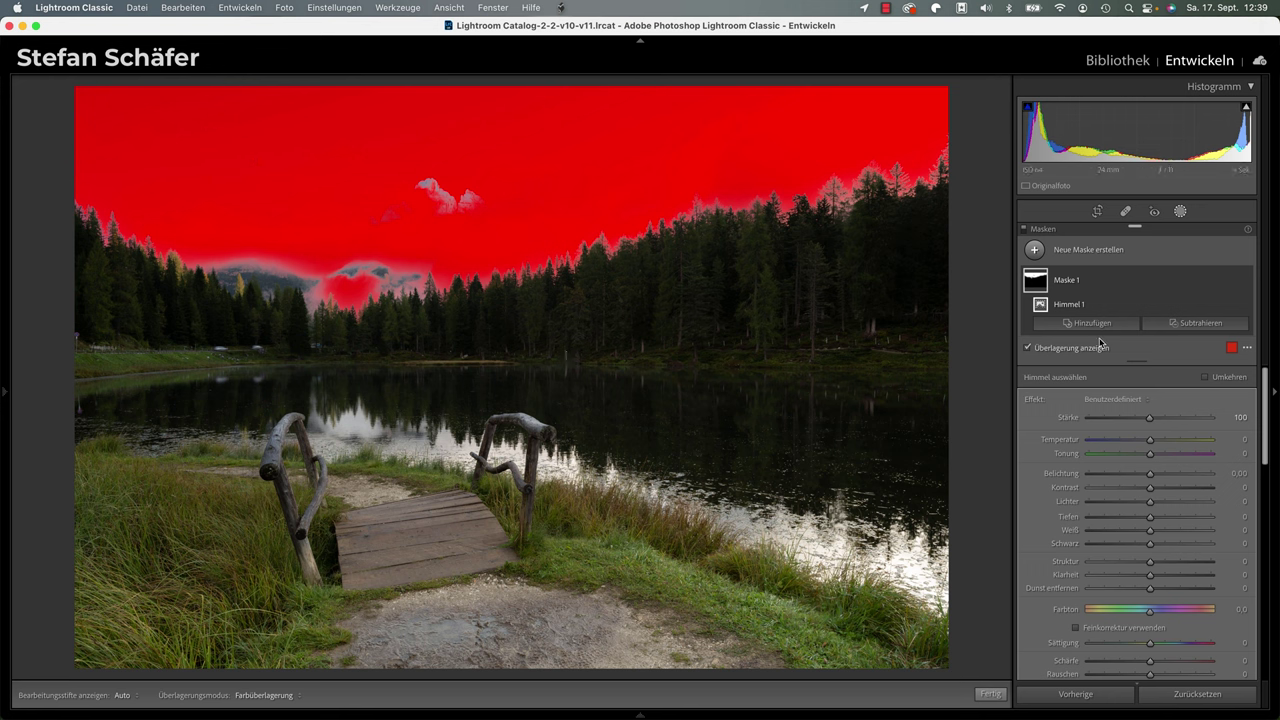
# Step: Intersect Mask 1 with a new Color Range component and turn off Show Overlay
pyautogui.press('alt')
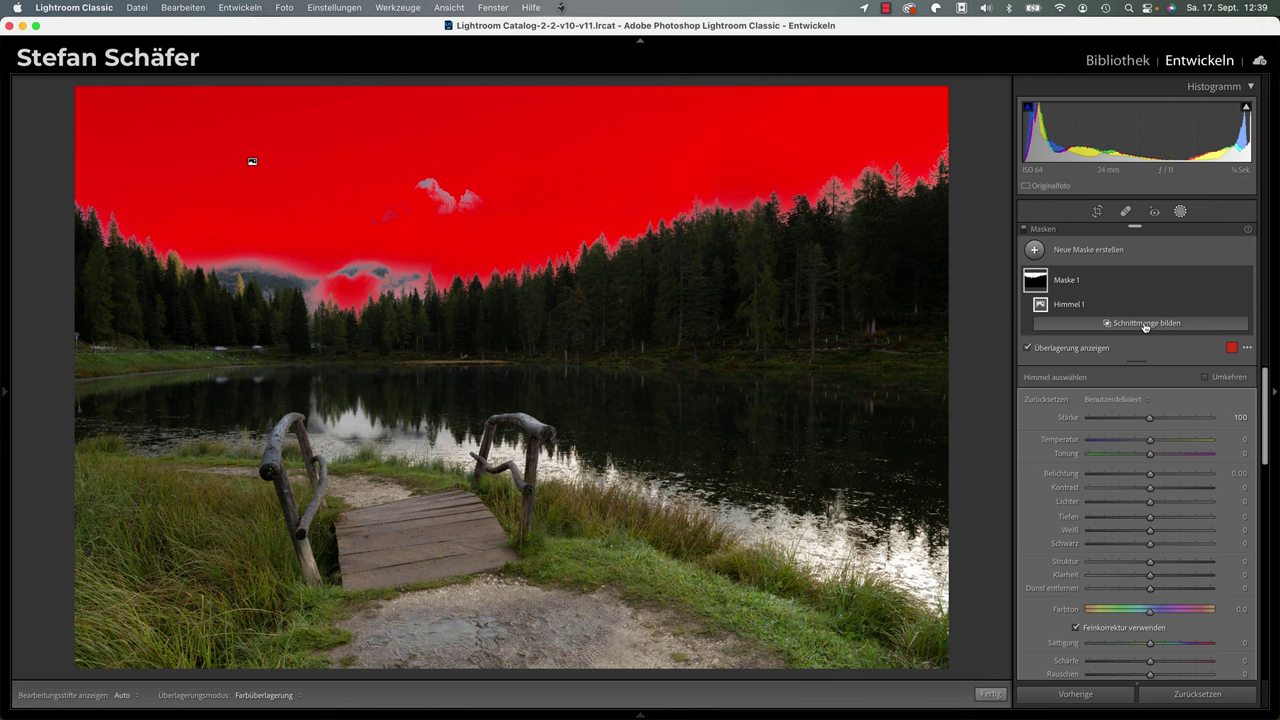
pyautogui.click(1146, 325)
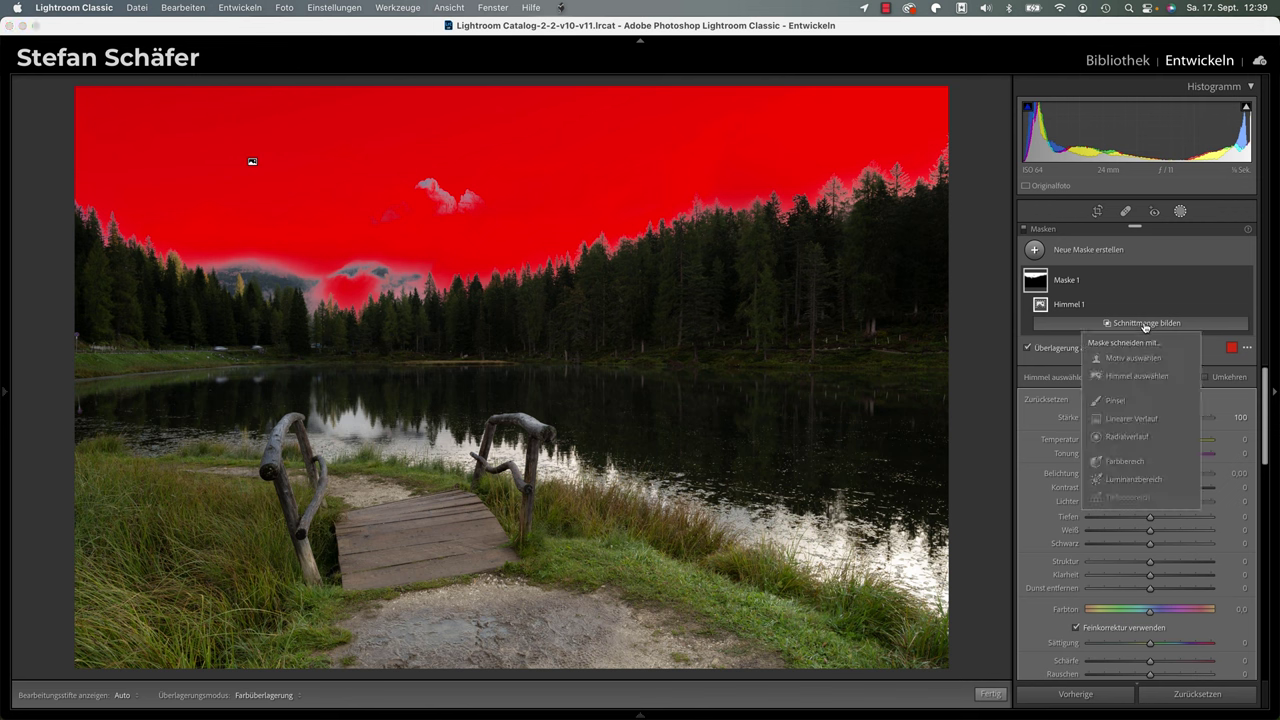
pyautogui.click(1124, 463)
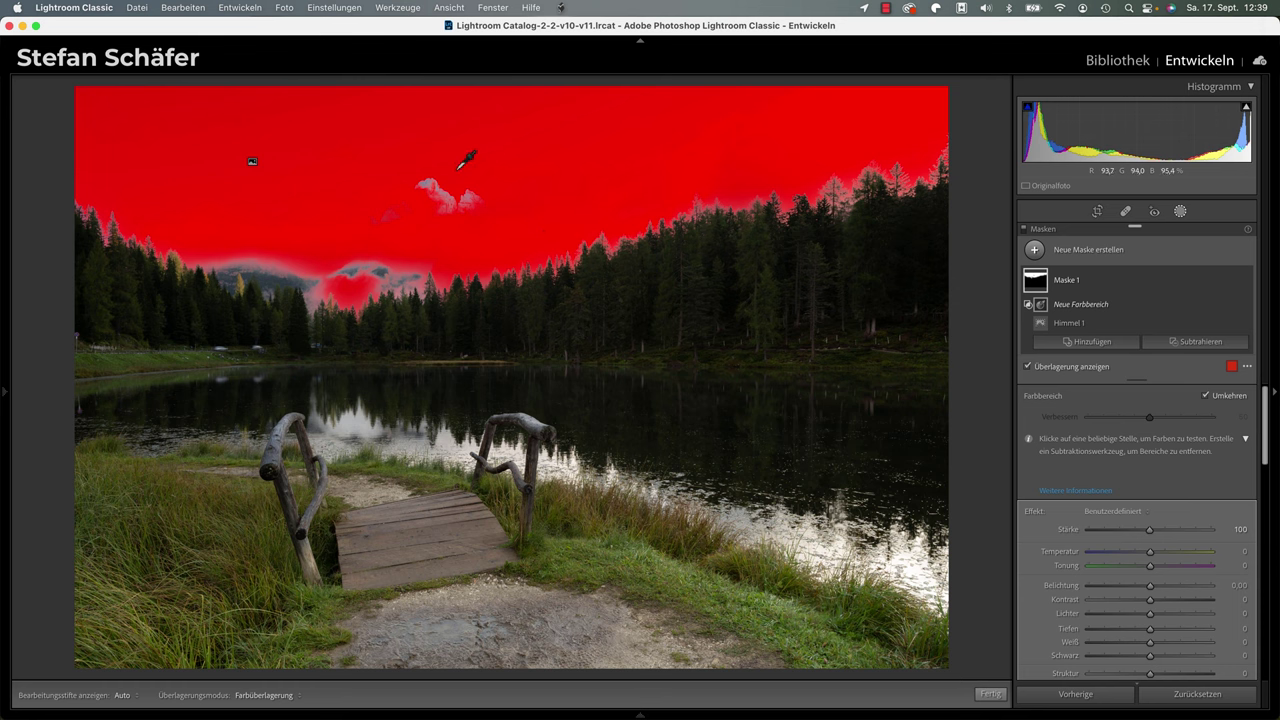
pyautogui.click(1029, 368)
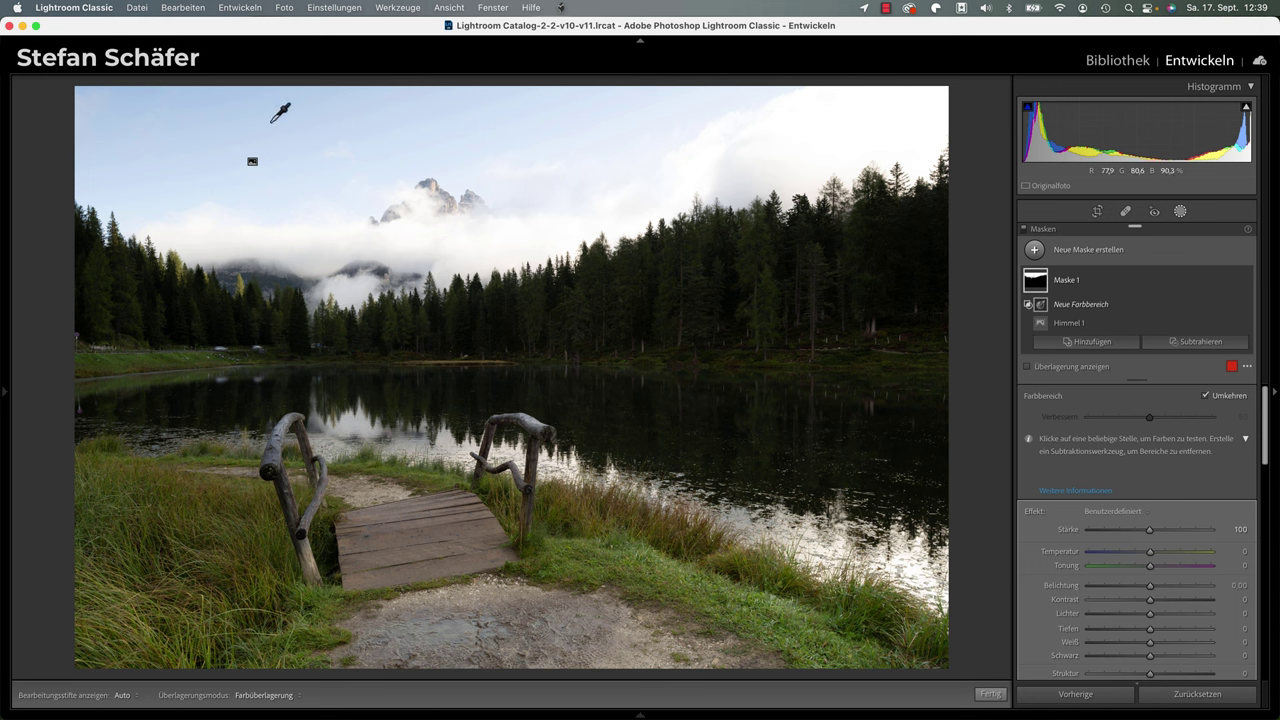
# Step: Sample the blue sky for the Color Range and set Refine to 27, hiding the overlay
pyautogui.moveTo(207, 106); pyautogui.dragTo(266, 156)
pyautogui.moveTo(266, 156); pyautogui.dragTo(272, 179)
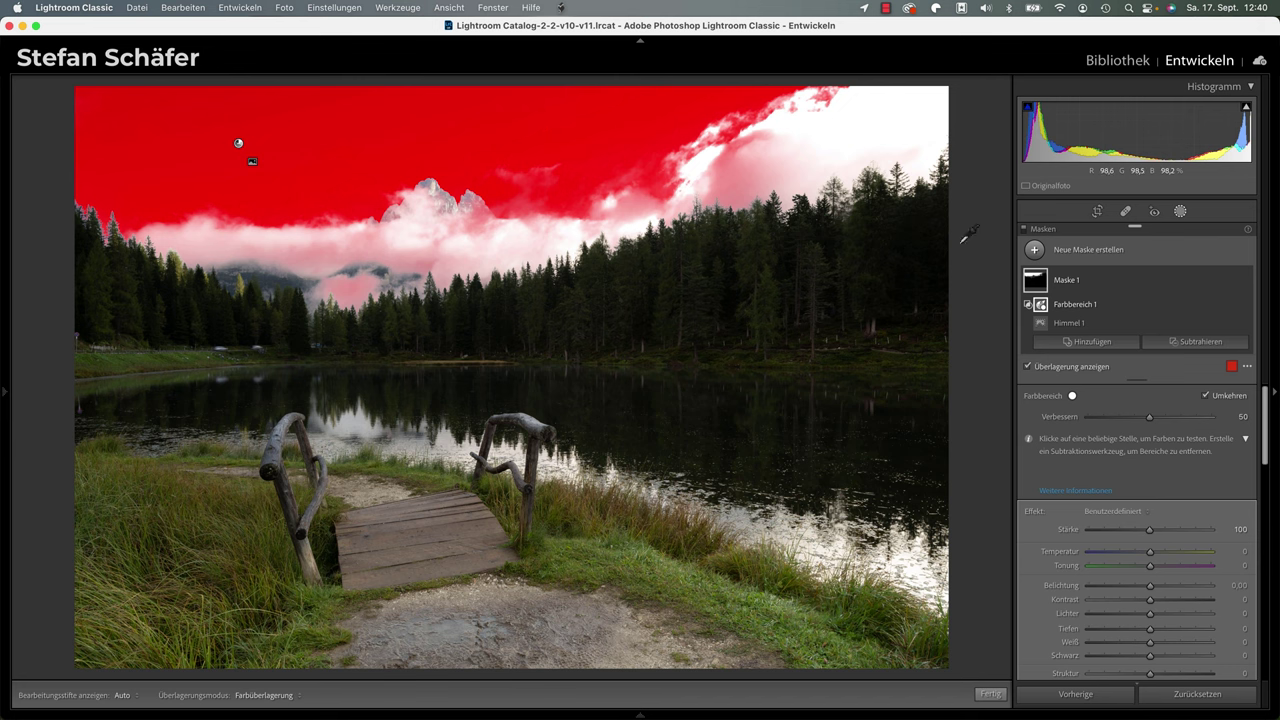
pyautogui.moveTo(1075, 304)
pyautogui.scroll(-1, 1152, 420)
pyautogui.moveTo(1151, 416); pyautogui.dragTo(1121, 416)
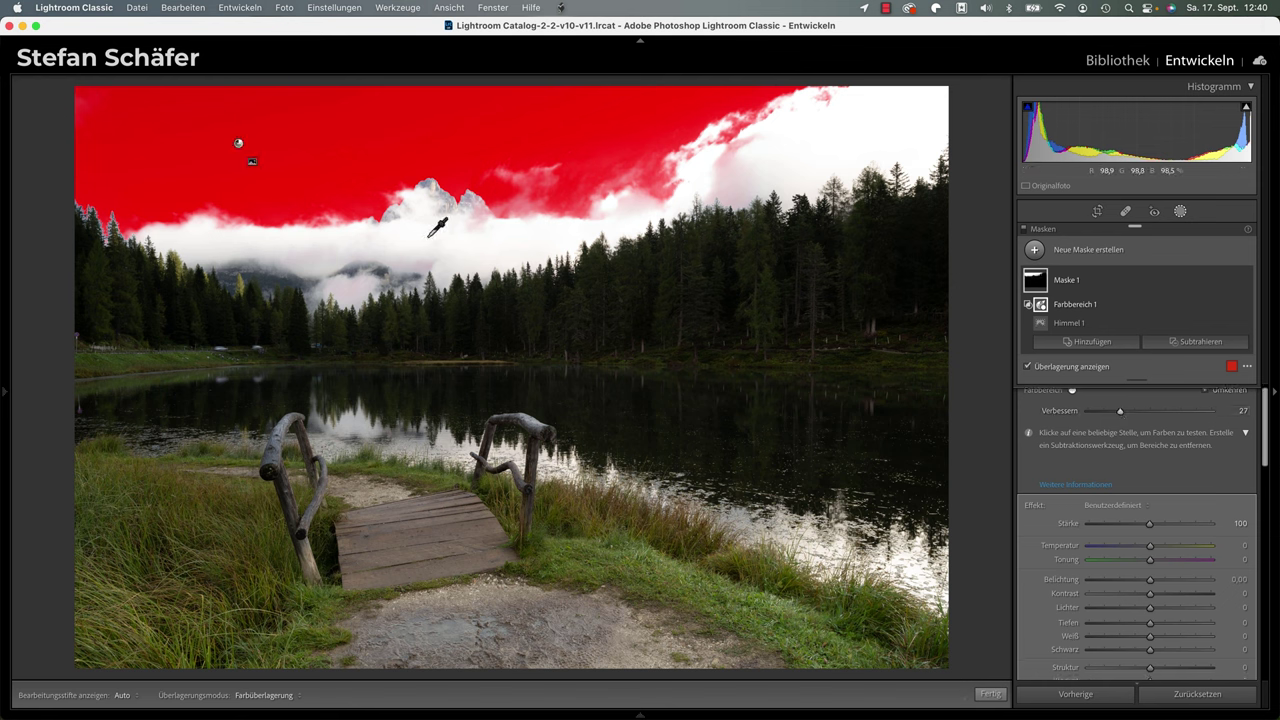
pyautogui.click(1028, 366)
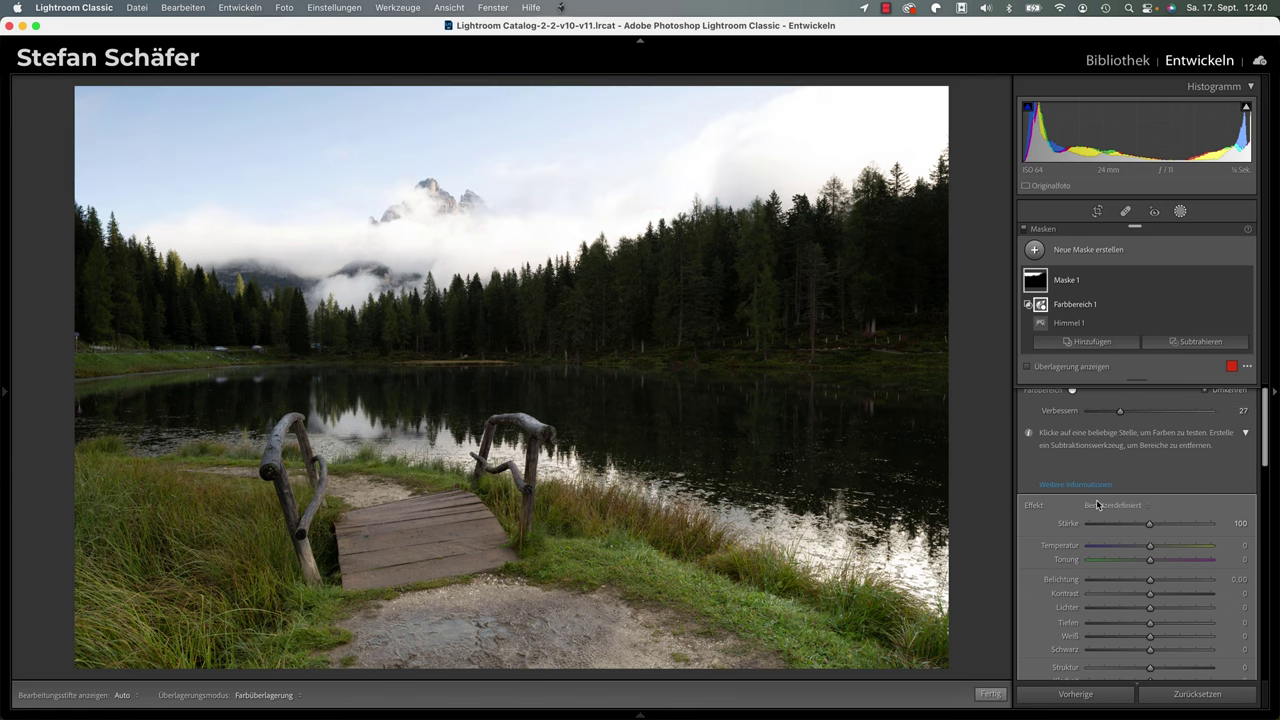
# Step: Give Mask 1 Exposure -0.63, Contrast 10, Highlights -16 and Blacks -16
pyautogui.moveTo(1149, 581); pyautogui.dragTo(1143, 582)
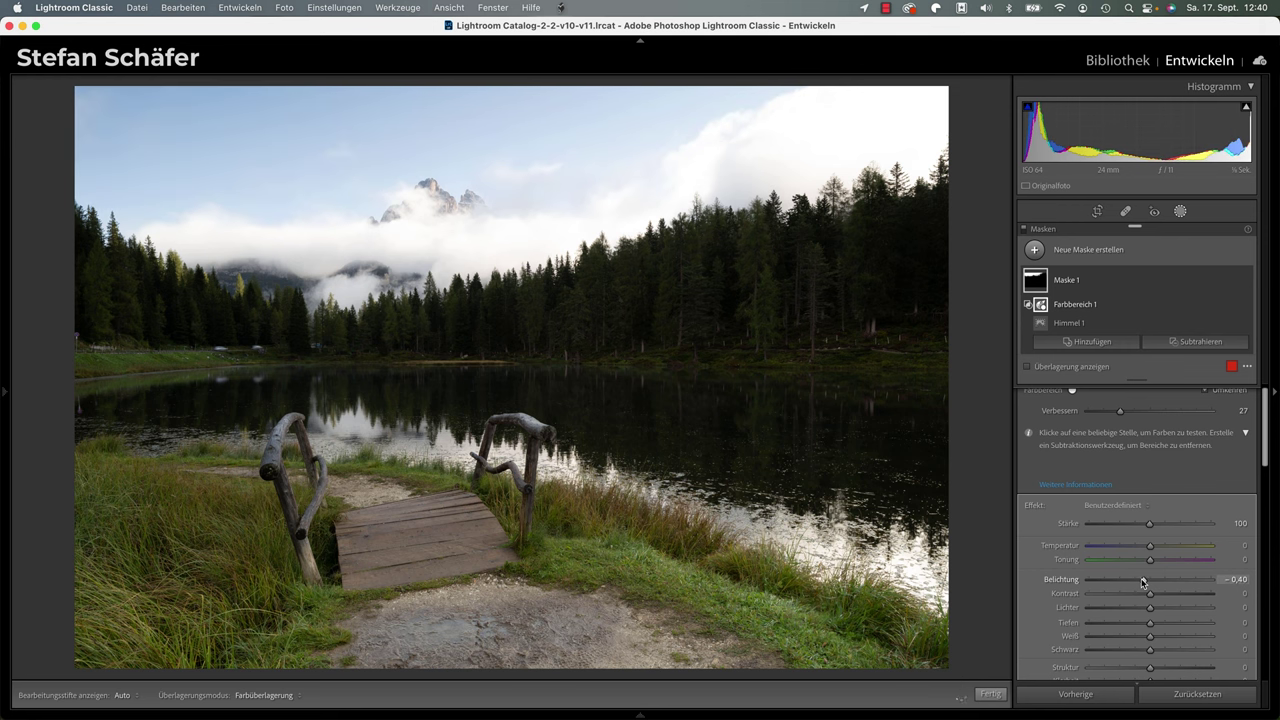
pyautogui.moveTo(1141, 582); pyautogui.dragTo(1140, 582)
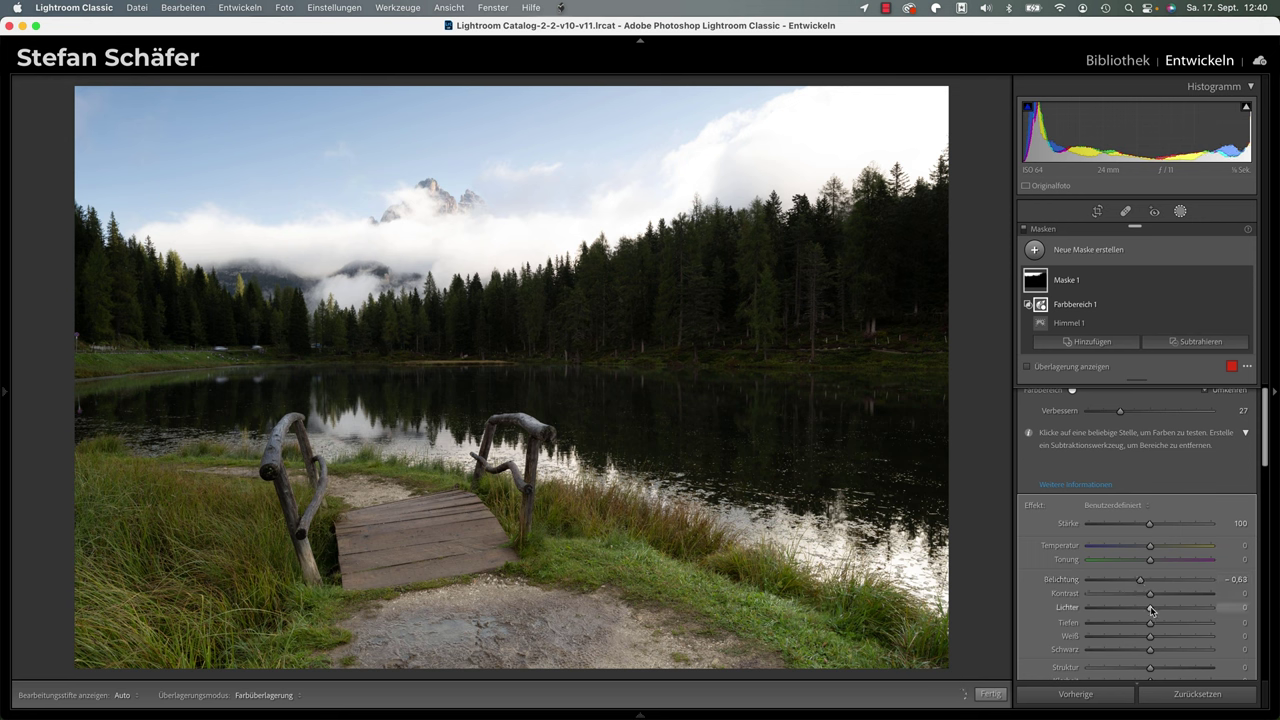
pyautogui.moveTo(1141, 610); pyautogui.dragTo(1140, 610)
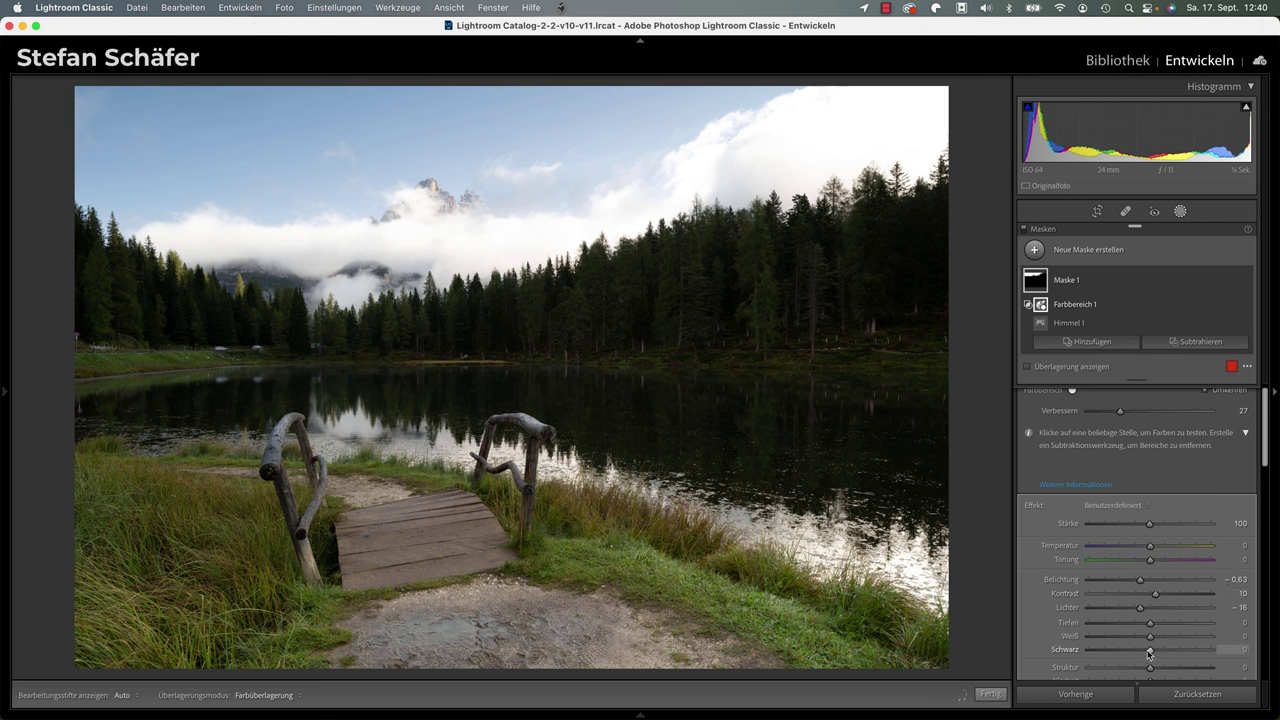
pyautogui.moveTo(1143, 654); pyautogui.dragTo(1142, 654)
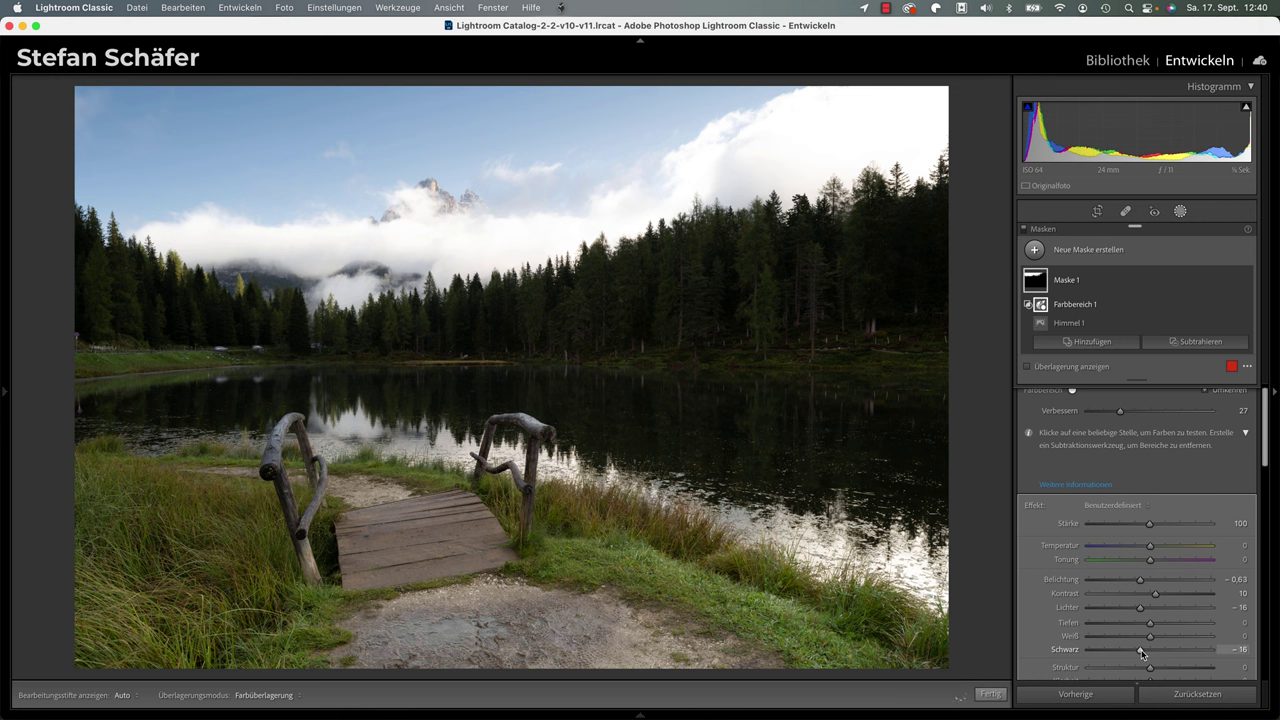